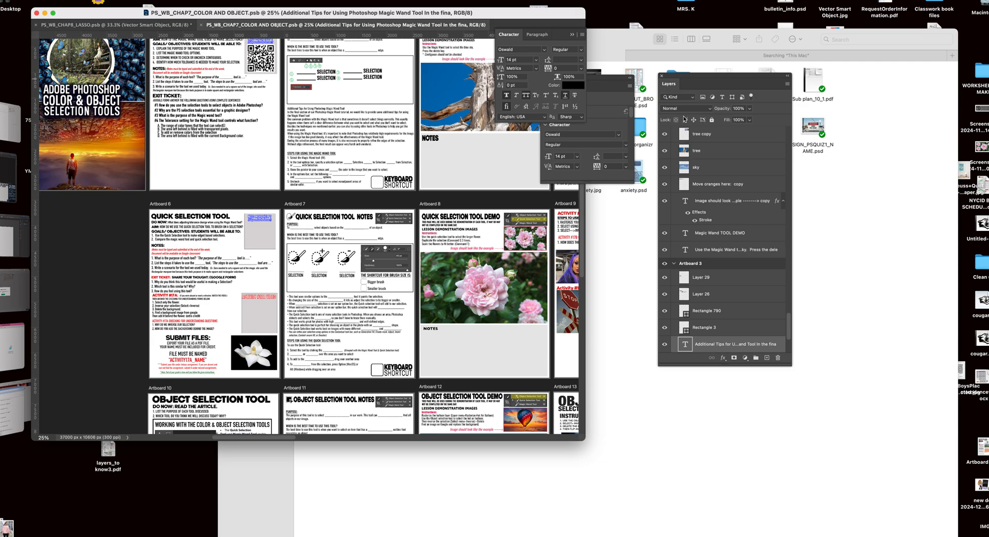
Bring up the main Photoshop window and dock the floating PS_WB_CHAP7_COLOR AND OBJECT.psb document group into it as tabs.
left_click_drag(113, 16, 181, 88)
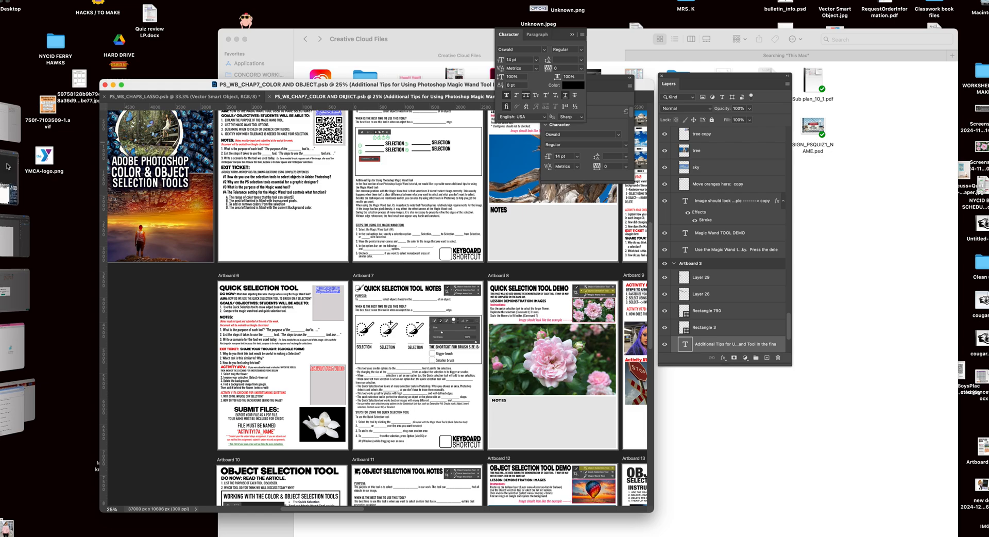
left_click(8, 166)
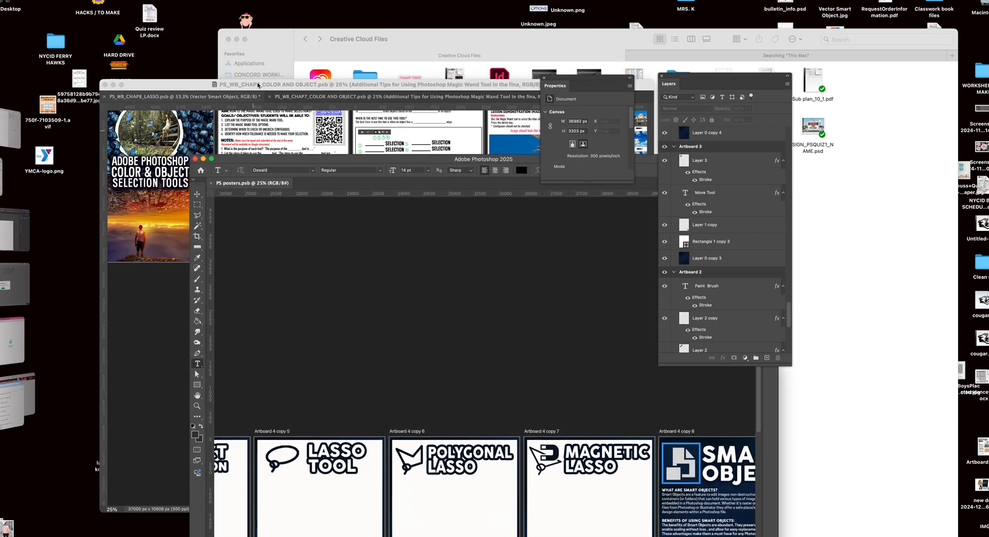
left_click_drag(193, 86, 171, 60)
left_click(169, 60)
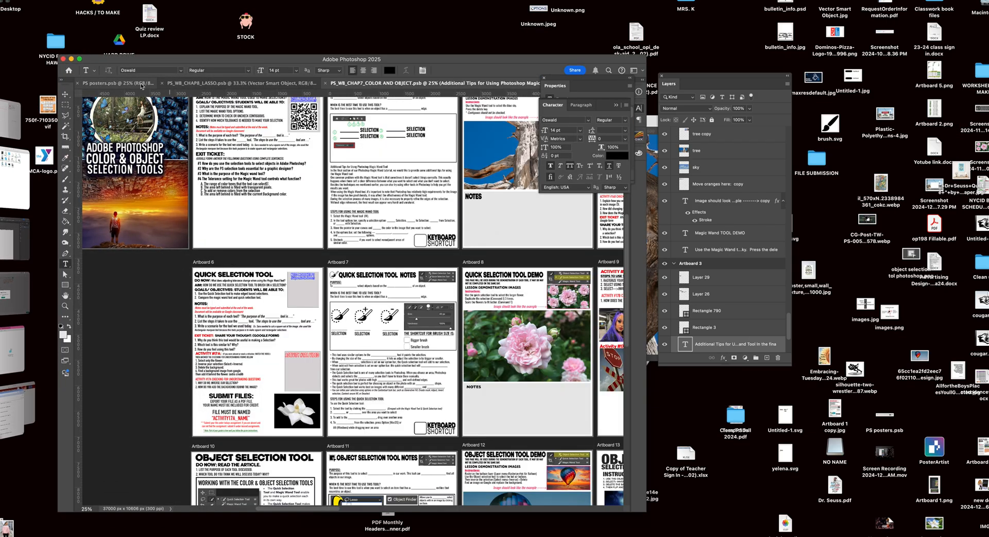
Switch to the Quick Selection Tool and look at its brush size, hardness and spacing settings.
left_click(65, 127)
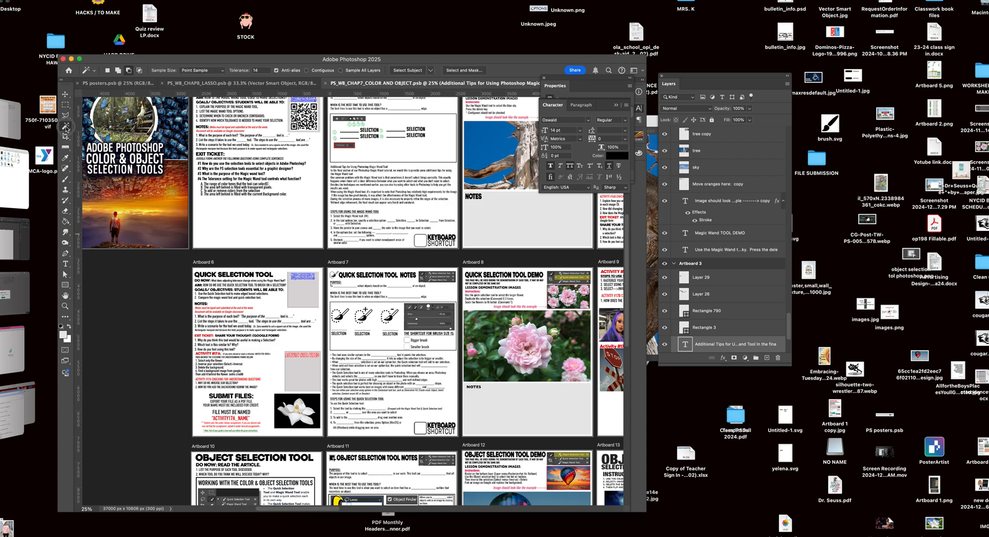
right_click(66, 126)
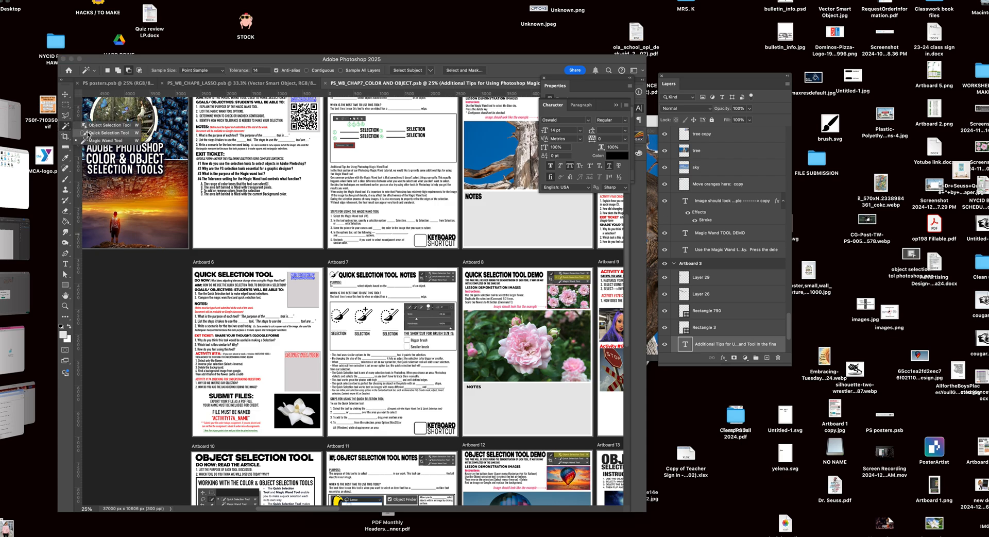
scroll(114, 136, "left", 2)
scroll(115, 136, "right", 2)
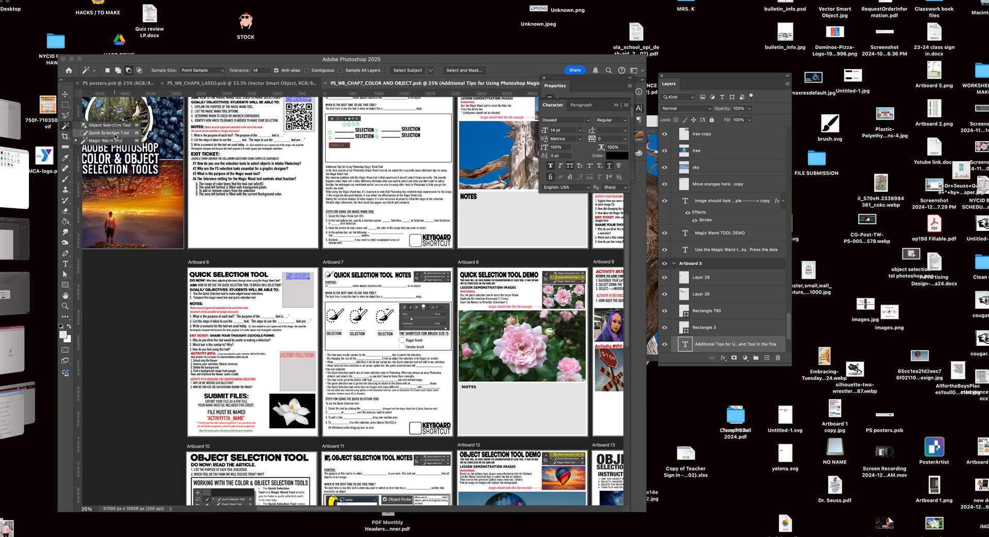
left_click(115, 134)
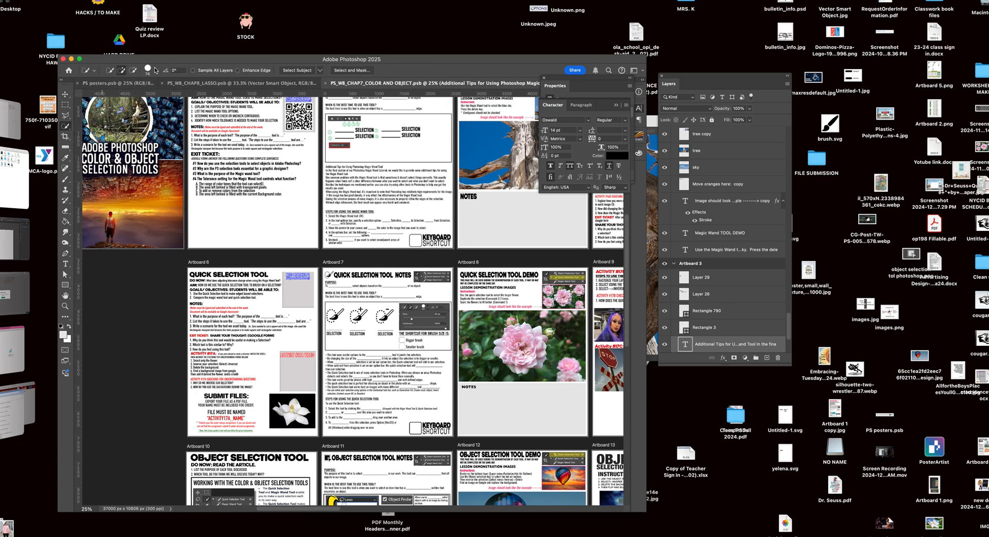
left_click(157, 71)
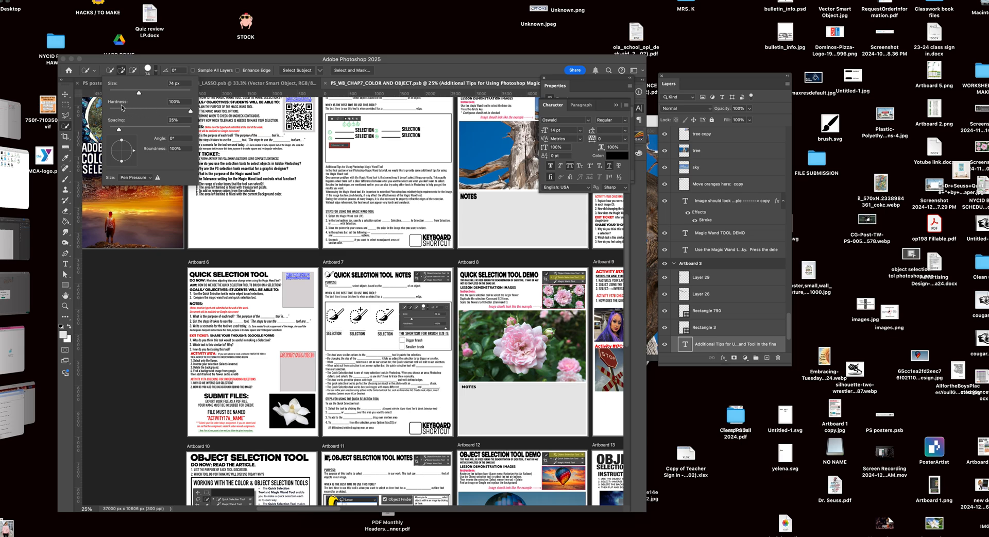
left_click(157, 71)
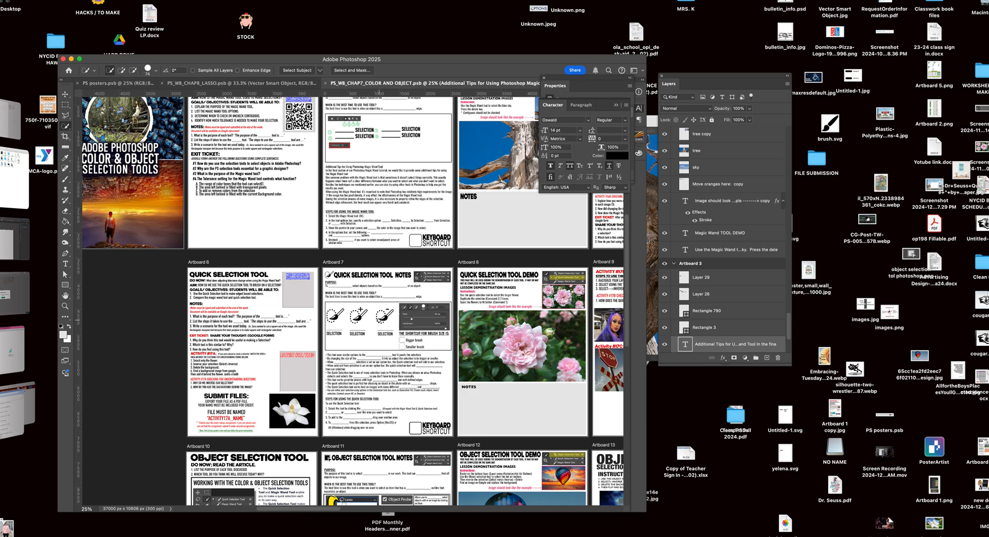
Select the pink flower photo layer on the Quick Selection Tool Demo artboard.
scroll(371, 289, "down", 2)
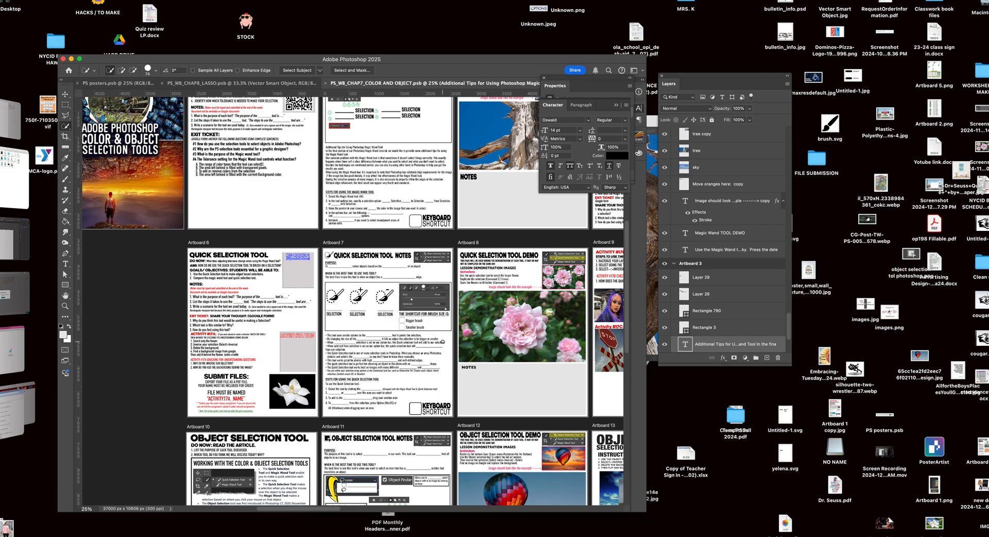
scroll(443, 343, "right", 6)
scroll(443, 342, "down", 3)
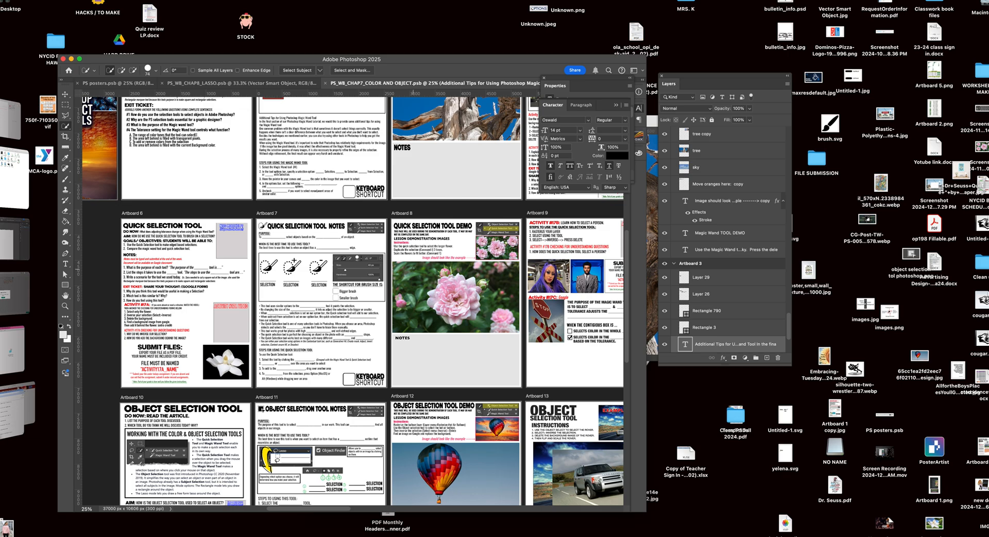
key("v")
left_click(464, 304)
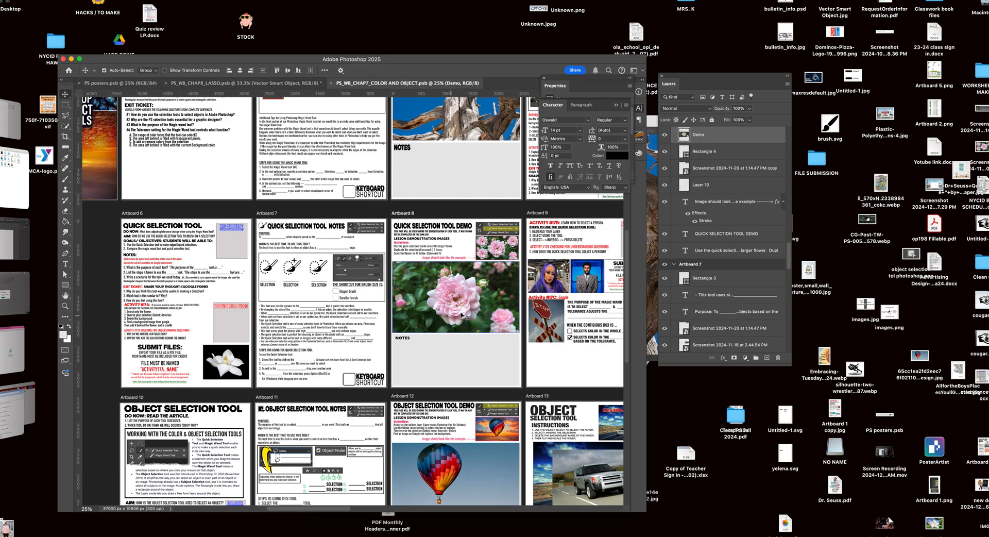
Select the photo's background around the large flower with the Quick Selection Tool, brushing over the small pink flower at lower right too.
key("super+equal")
key("super+equal")
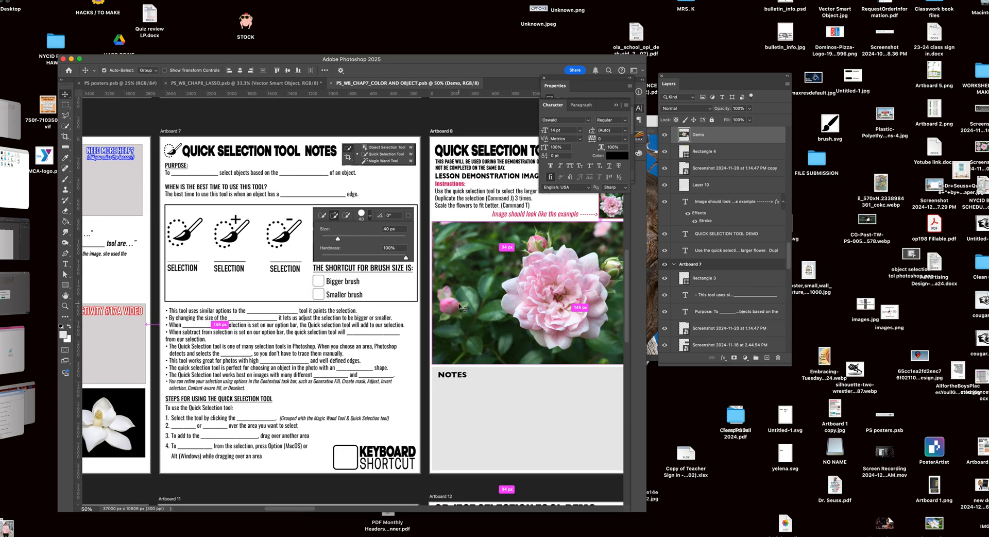
scroll(460, 307, "right", 9)
scroll(461, 307, "up", 6)
scroll(460, 307, "down", 1)
key("w")
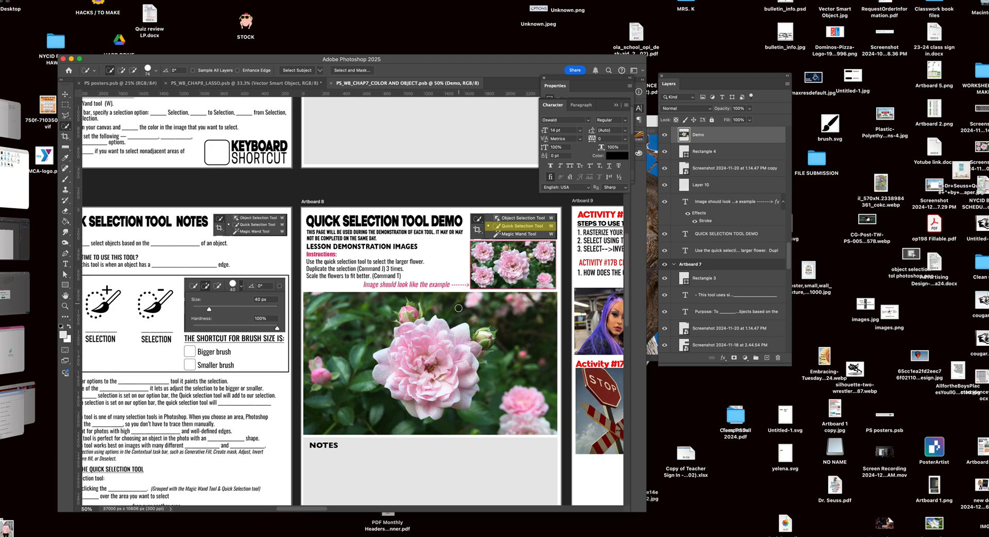
mouse_move(396, 308)
left_mouse_down()
mouse_move(362, 325)
mouse_move(345, 350)
mouse_move(342, 394)
mouse_move(463, 420)
mouse_move(524, 365)
mouse_move(510, 314)
mouse_move(489, 319)
mouse_move(475, 301)
left_mouse_up()
left_click(475, 300, "alt")
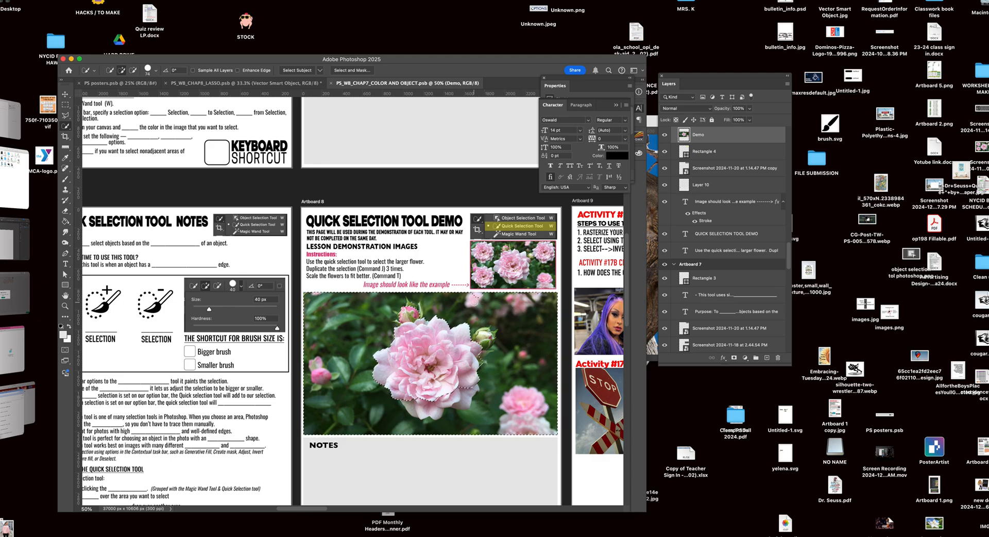
left_click_drag(509, 410, 544, 403)
scroll(451, 392, "up", 1)
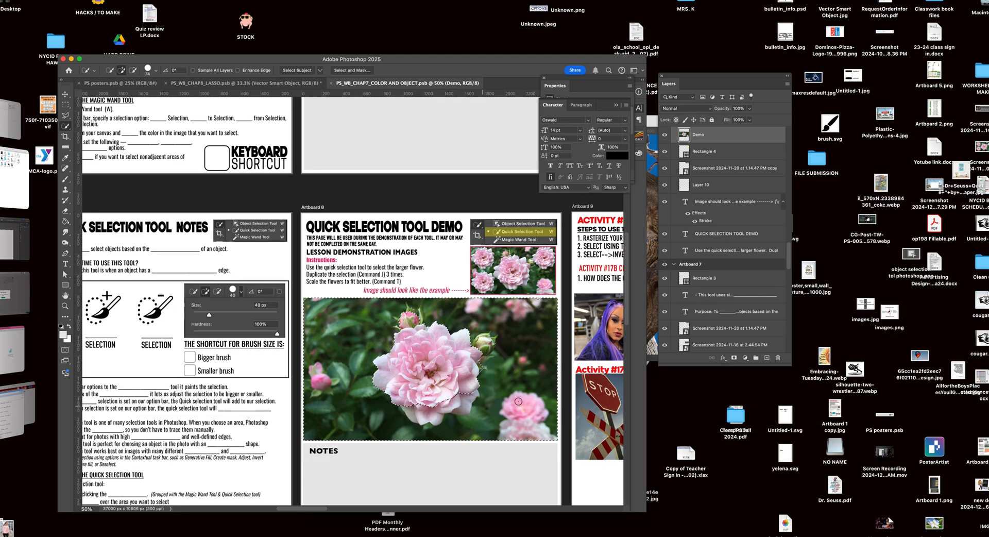
Subtract the large flower's petals along its lower and upper edges from the background selection.
left_click(133, 70)
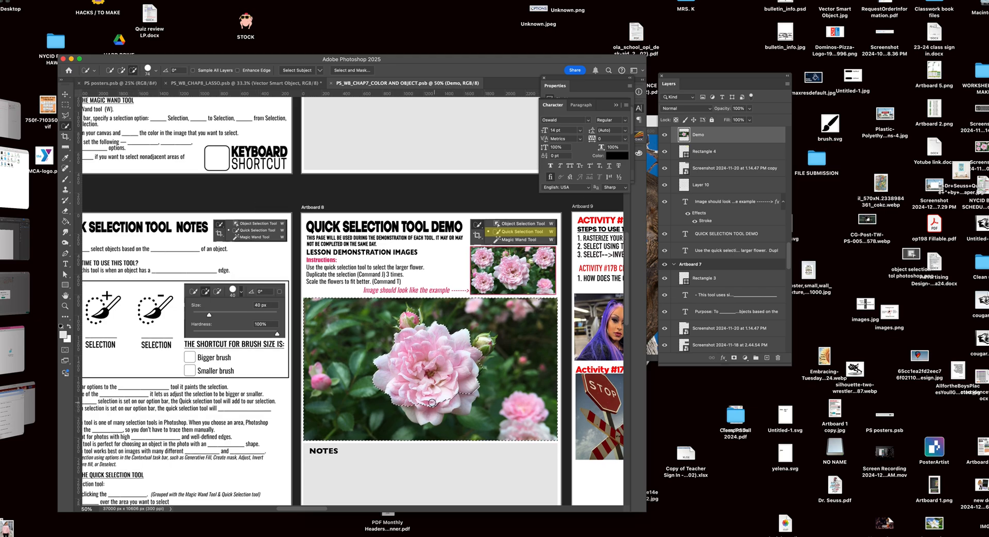
left_click_drag(417, 410, 470, 401)
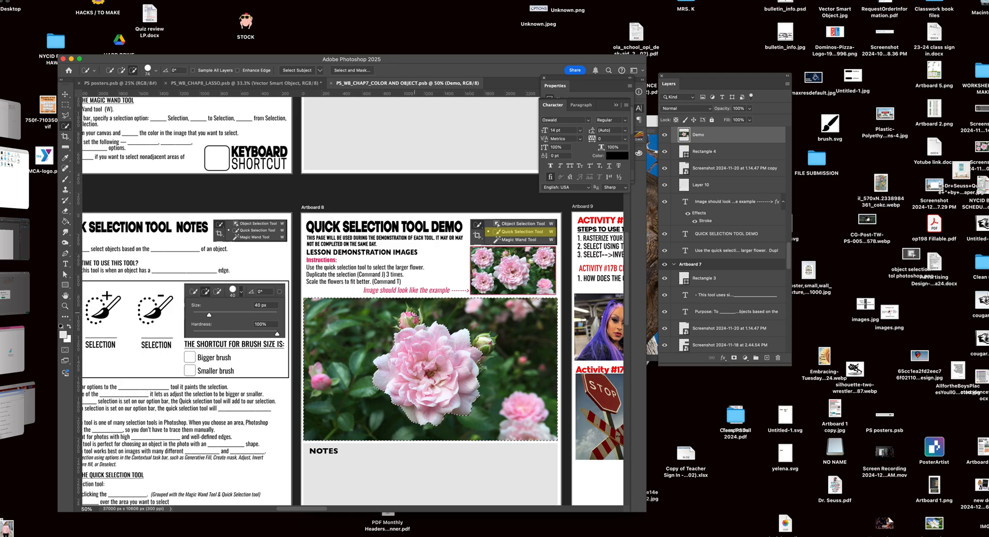
left_click(392, 318)
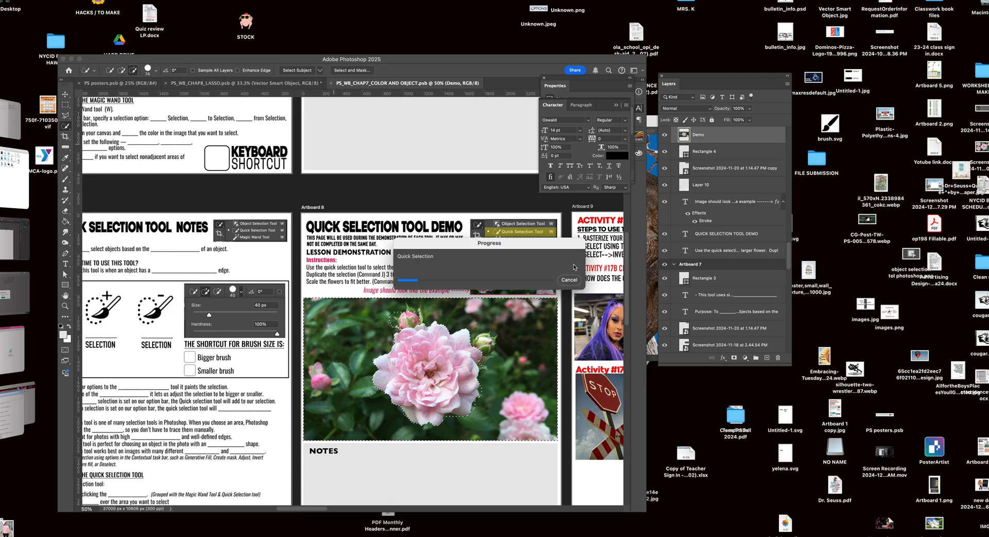
left_click(568, 281)
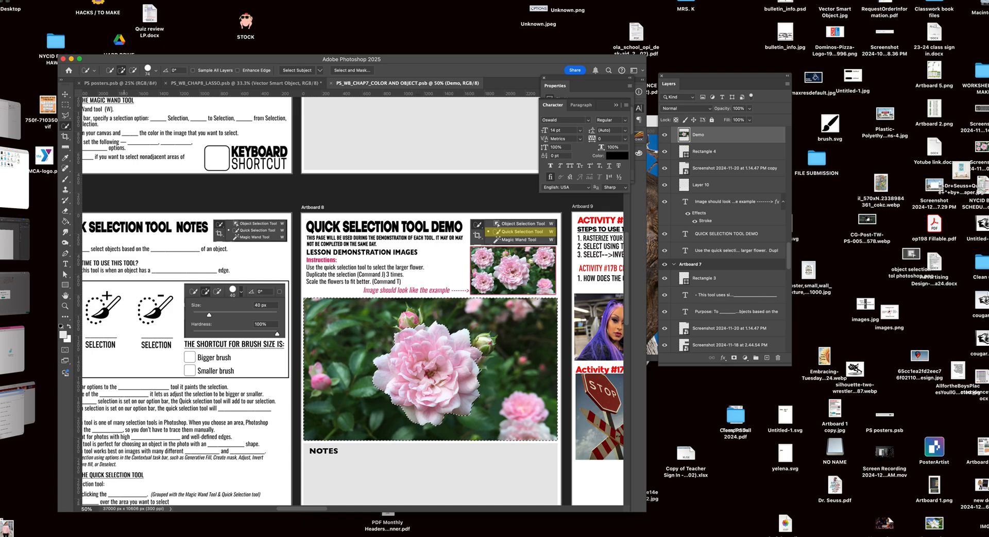
Invert the selection and copy the large flower to a new layer.
left_click(150, 0)
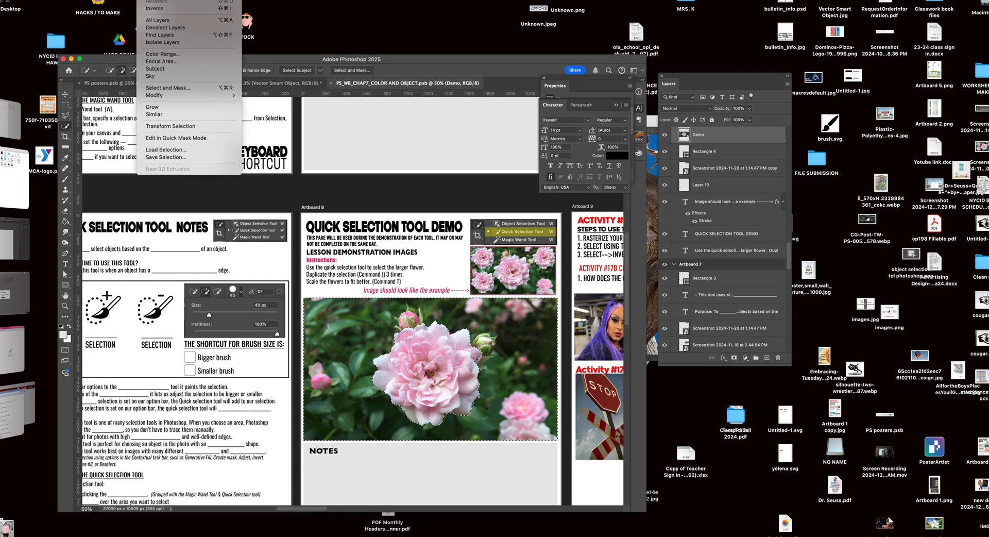
left_click(156, 9)
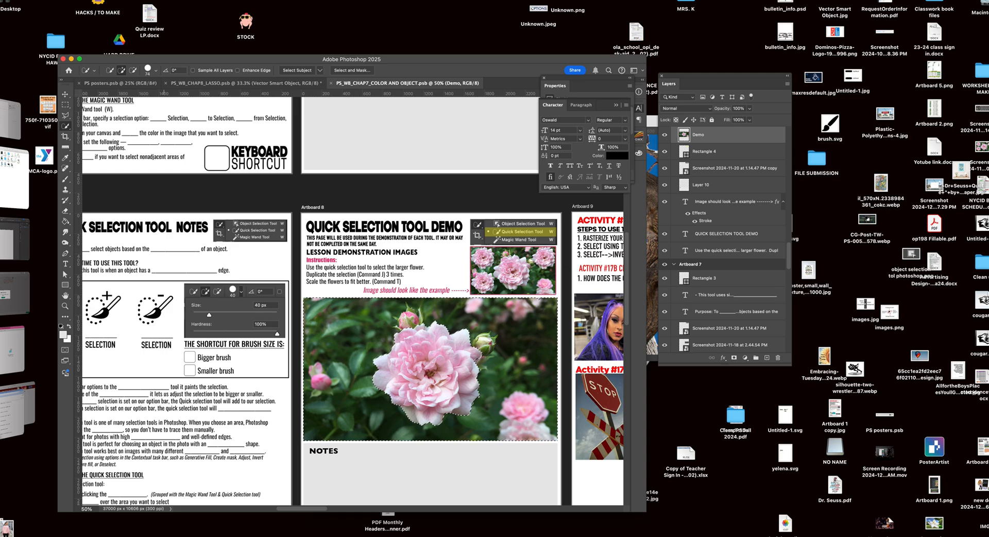
key("super+j")
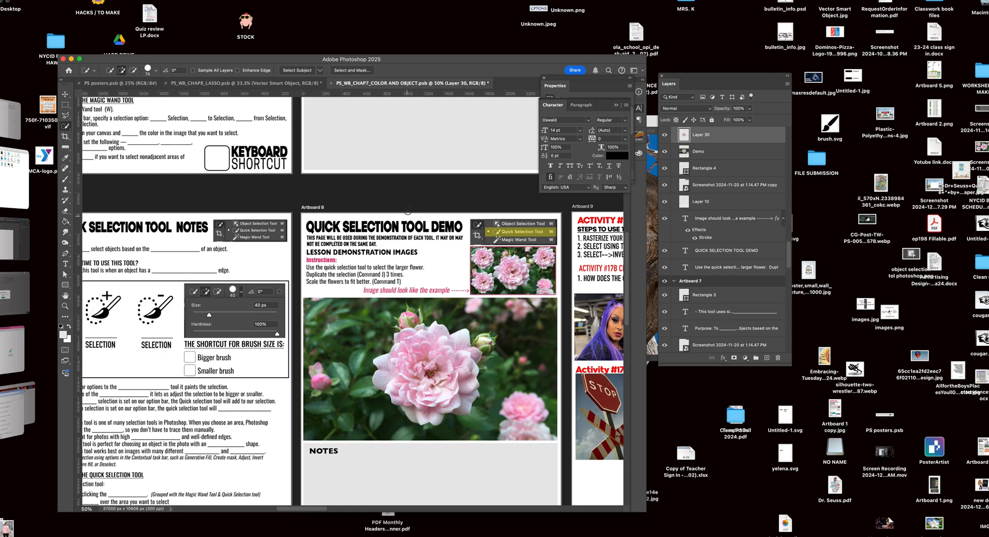
Duplicate the cut-out flower twice and spread the three copies over the photo's upper-right, upper-left and lower-left areas.
key("v")
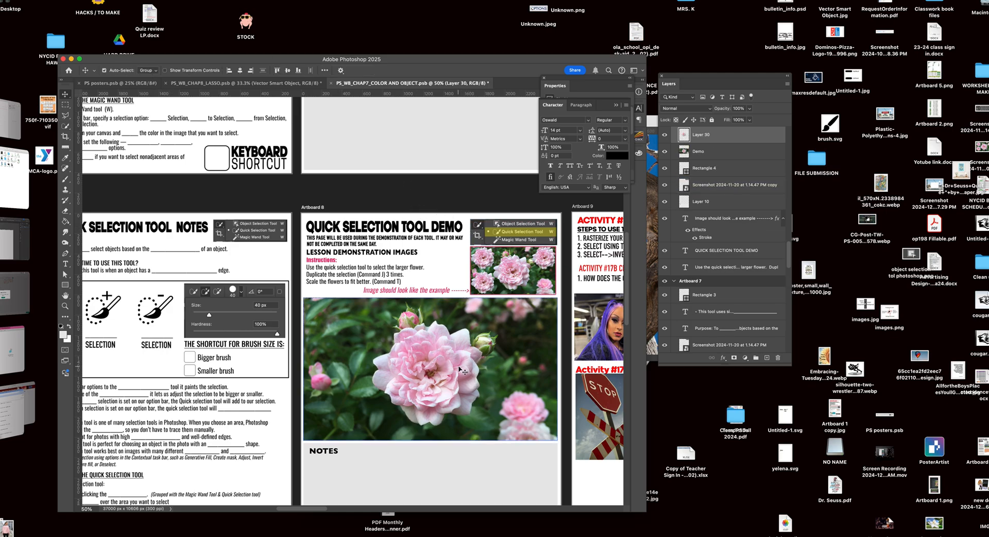
left_click_drag(459, 367, 542, 342)
scroll(377, 340, "up", 1)
key("super+j")
key("super+j")
left_click_drag(372, 363, 381, 451)
Scale down the lower-left flower copy with Free Transform and place it inside the photo's lower-left area.
key("super+t")
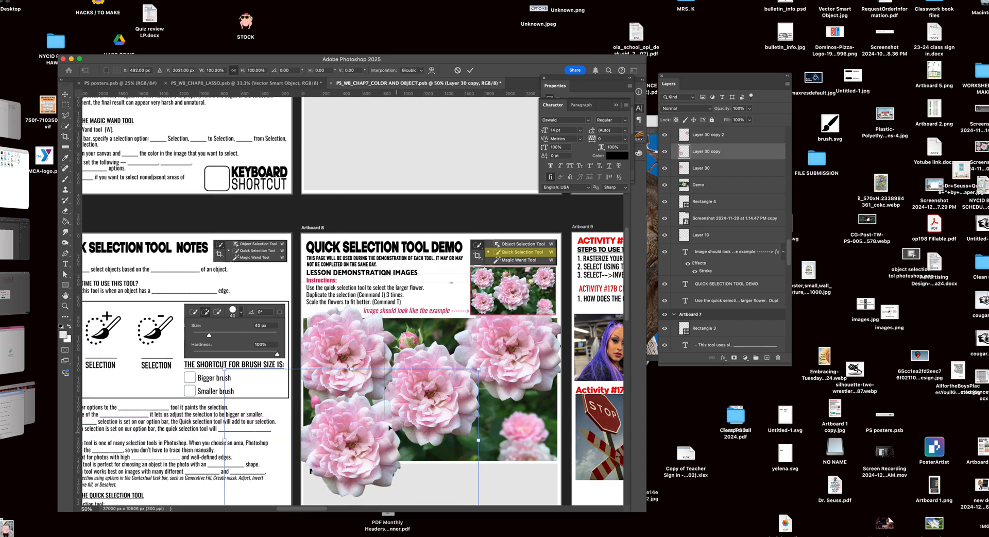
scroll(388, 427, "down", 4)
scroll(387, 426, "down", 2)
left_click_drag(480, 402, 399, 328)
left_click_drag(319, 308, 358, 317)
key("Return")
scroll(379, 330, "up", 5)
scroll(379, 330, "left", 2)
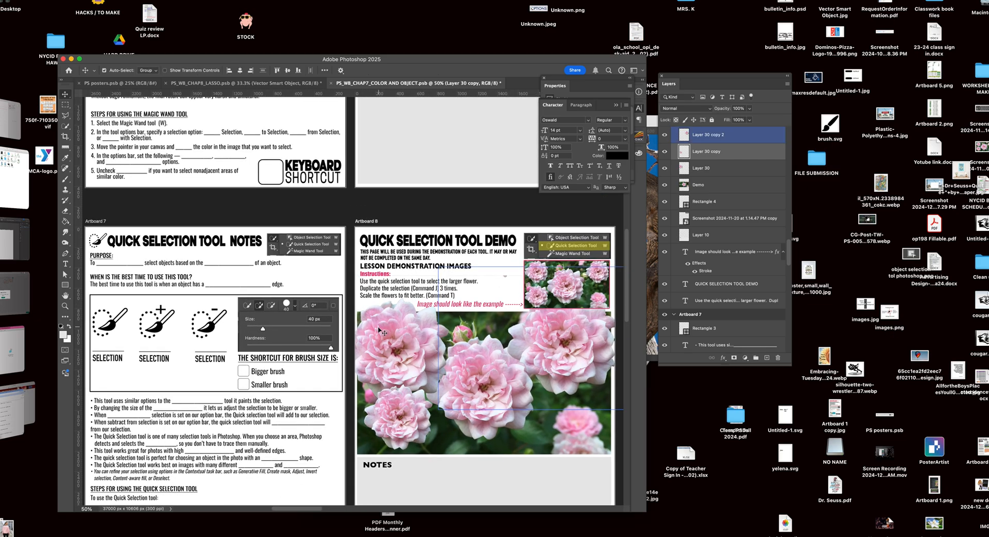
Scale the upper-left flower copy to about 58% and fit it into the photo's upper-left corner.
scroll(379, 330, "up", 1)
scroll(379, 330, "left", 1)
left_click(391, 342)
key("super+t")
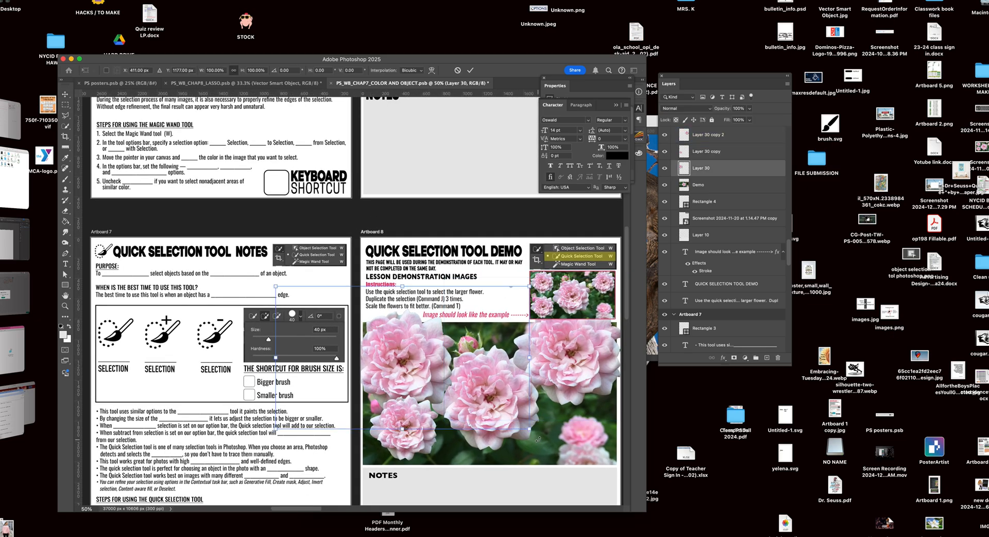
left_click_drag(527, 429, 446, 387)
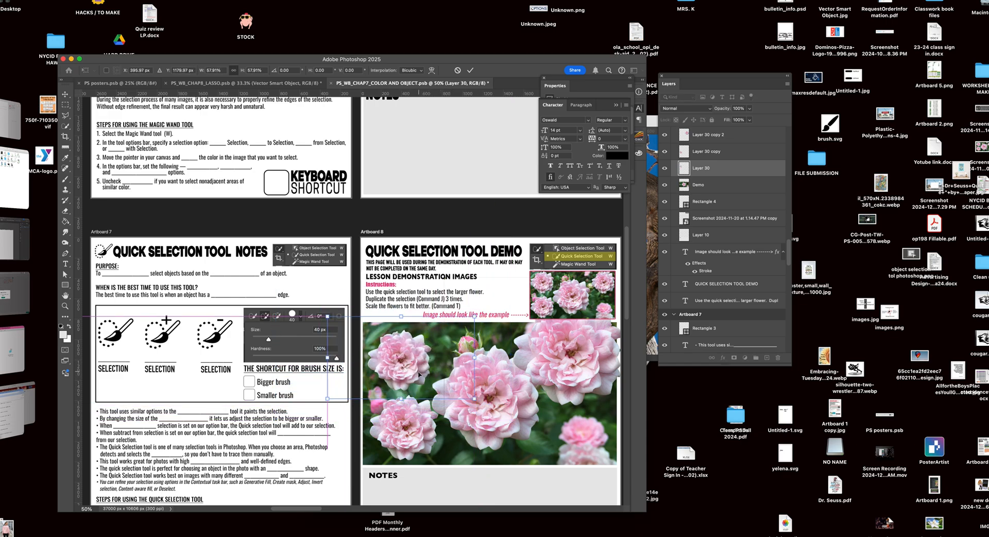
key("Return")
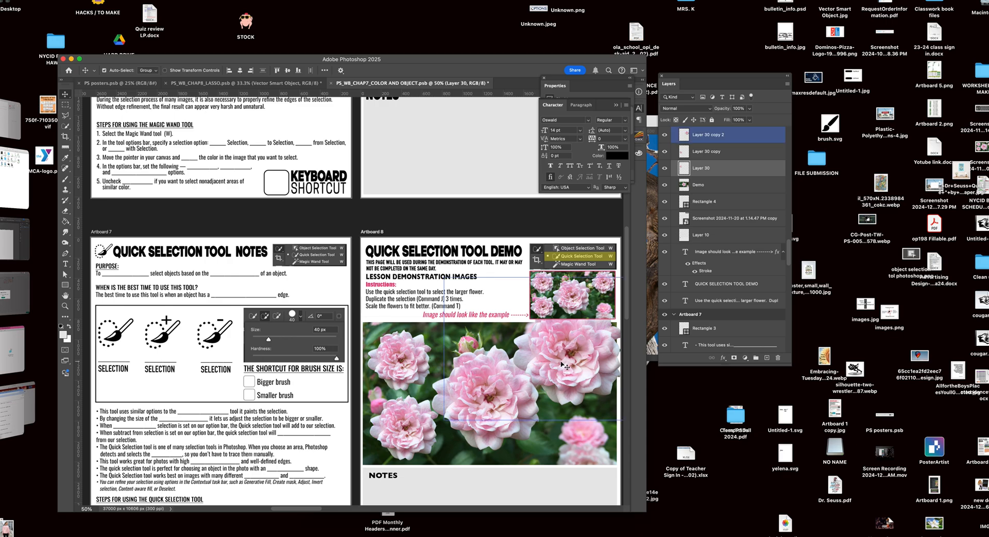
Scale down the upper-right flower copy and fit it inside the photo's upper-right corner.
left_click(563, 367)
key("ctrl+t")
left_click_drag(447, 415, 513, 380)
left_click_drag(595, 350, 569, 378)
key("Return")
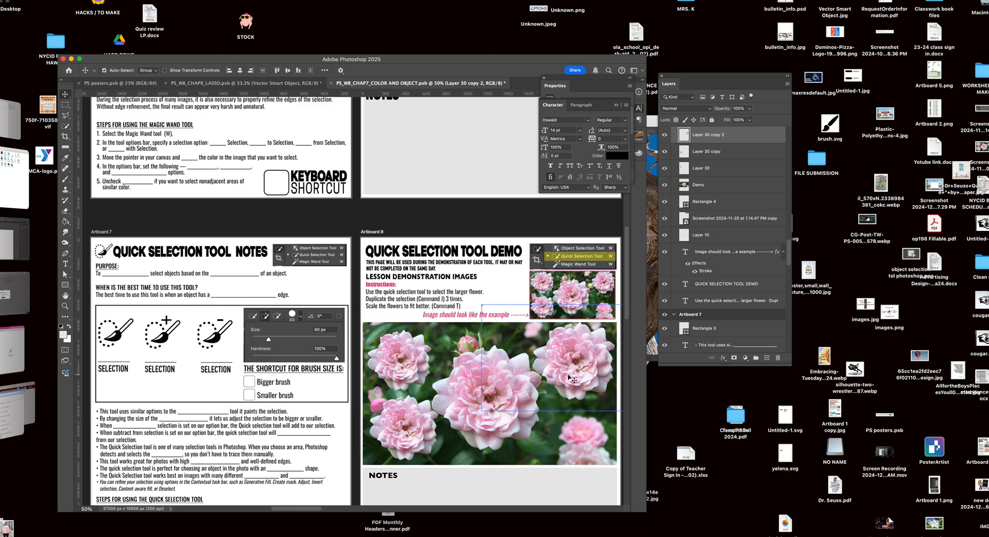